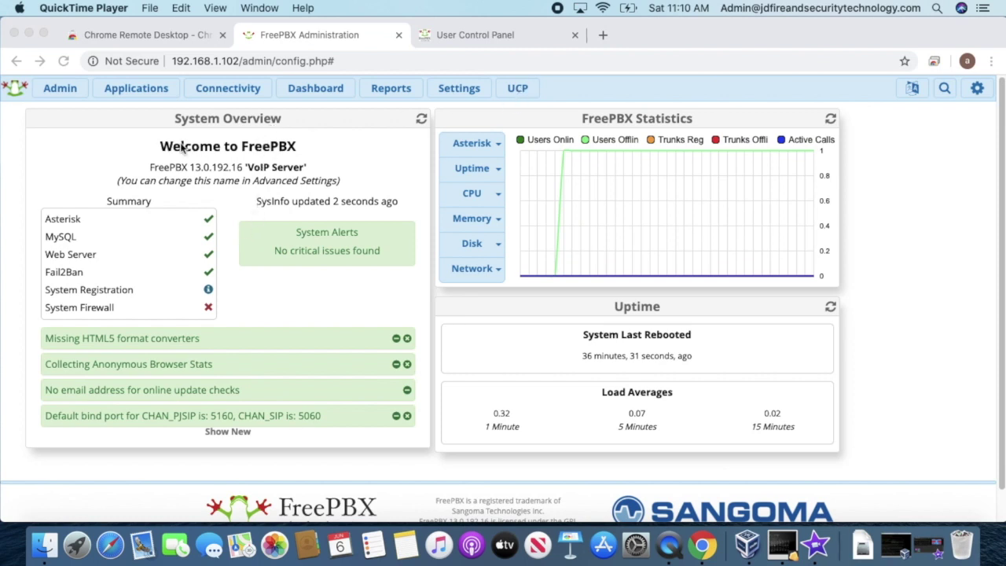
Step: Close the User Control Panel browser tab and go to Applications > Extensions in FreePBX
{"action": "left_click", "coordinate": [576, 36]}
{"action": "left_click", "coordinate": [575, 35]}
{"action": "left_click", "coordinate": [387, 89]}
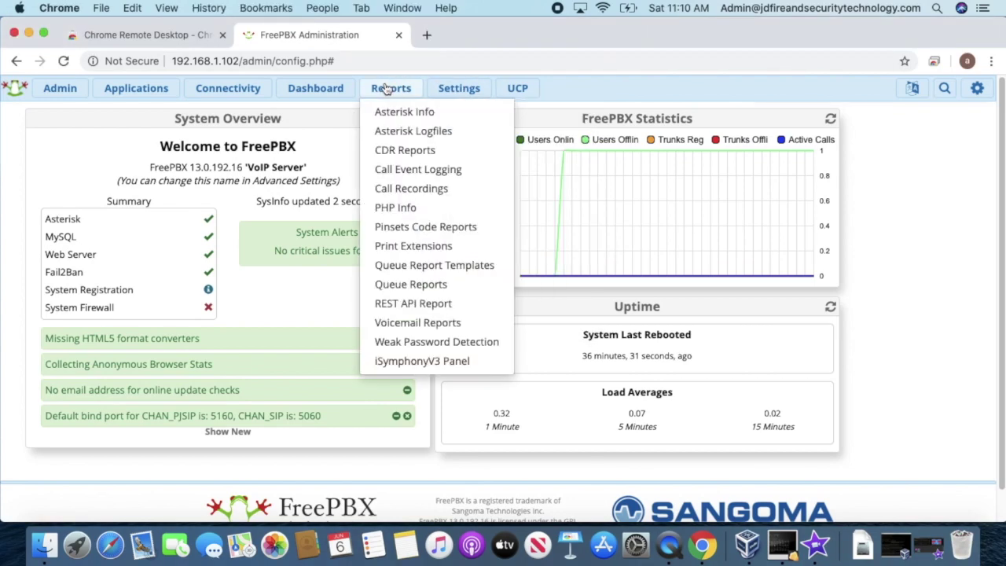
{"action": "mouse_move", "coordinate": [153, 94]}
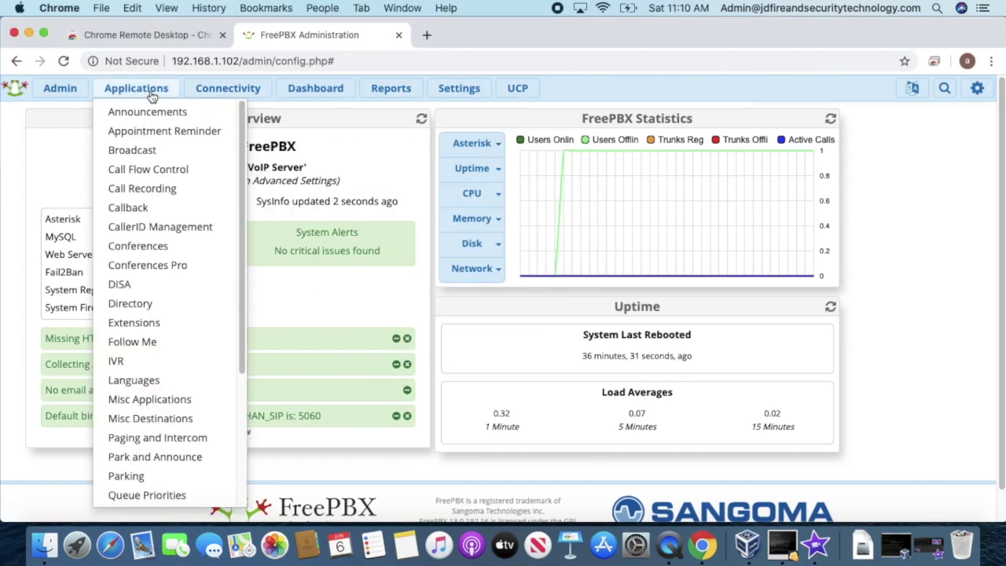
{"action": "left_click", "coordinate": [161, 321]}
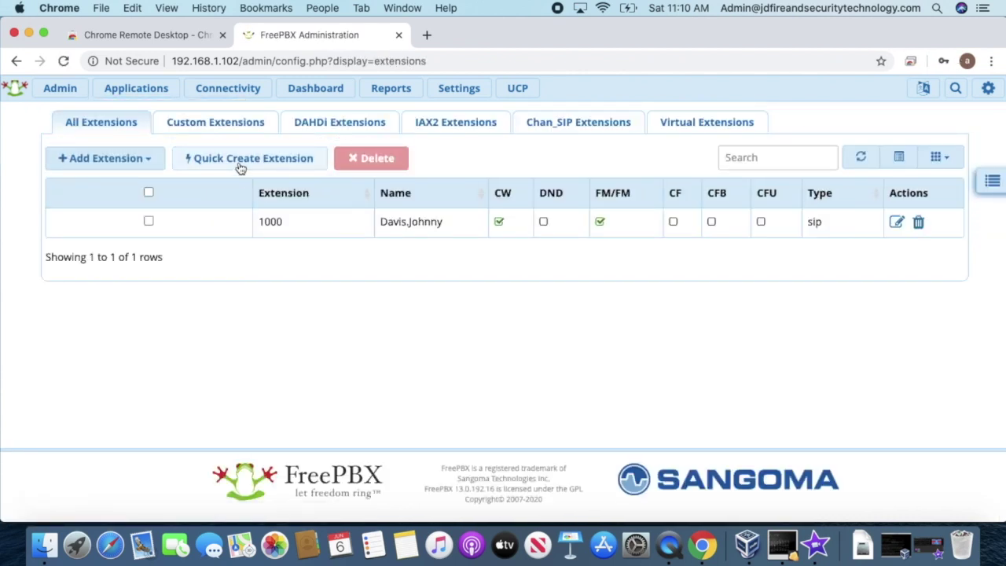
Step: Begin a Quick Create Extension with device type Virtual, then cancel it
{"action": "left_click", "coordinate": [240, 160]}
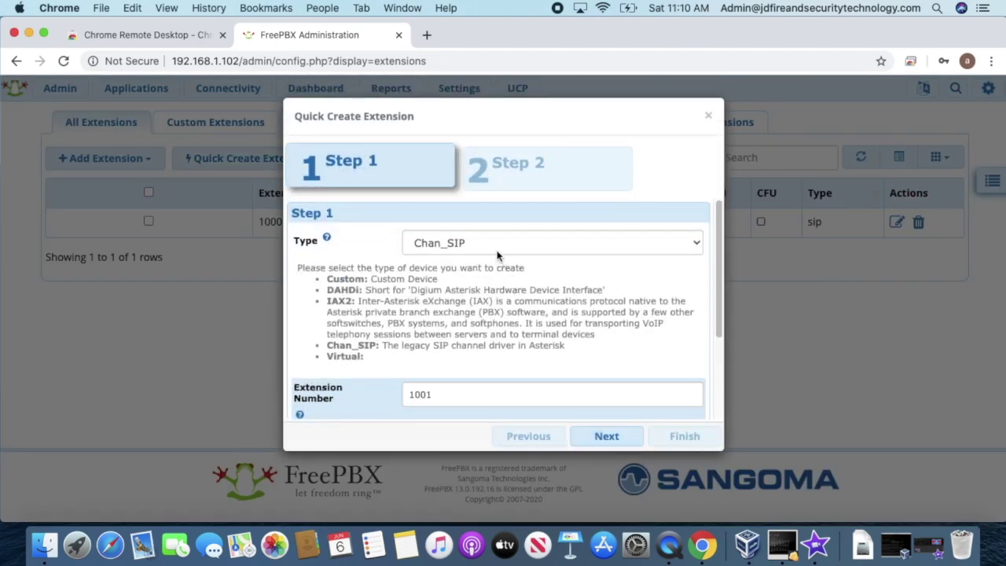
{"action": "left_click", "coordinate": [497, 250]}
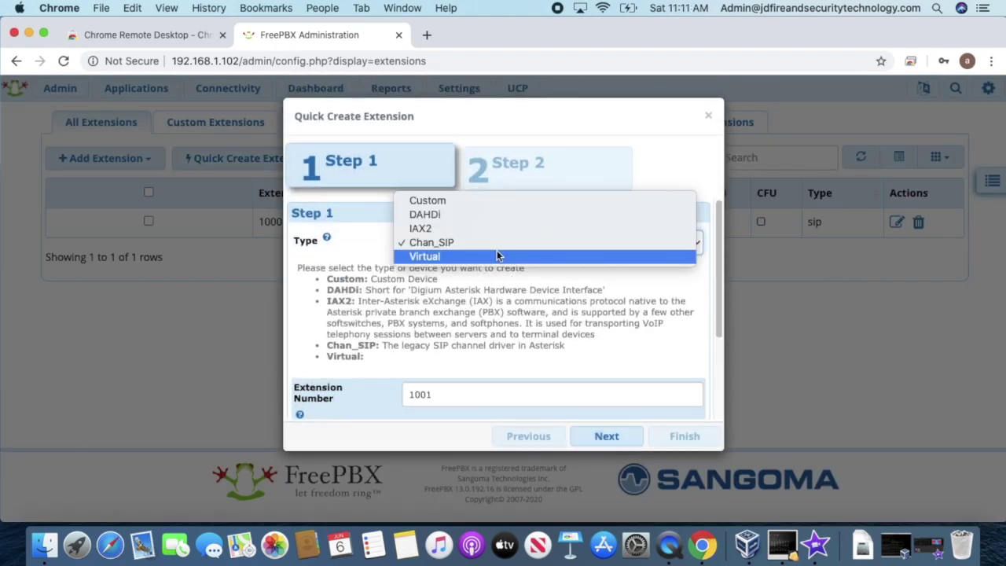
{"action": "left_click", "coordinate": [496, 253]}
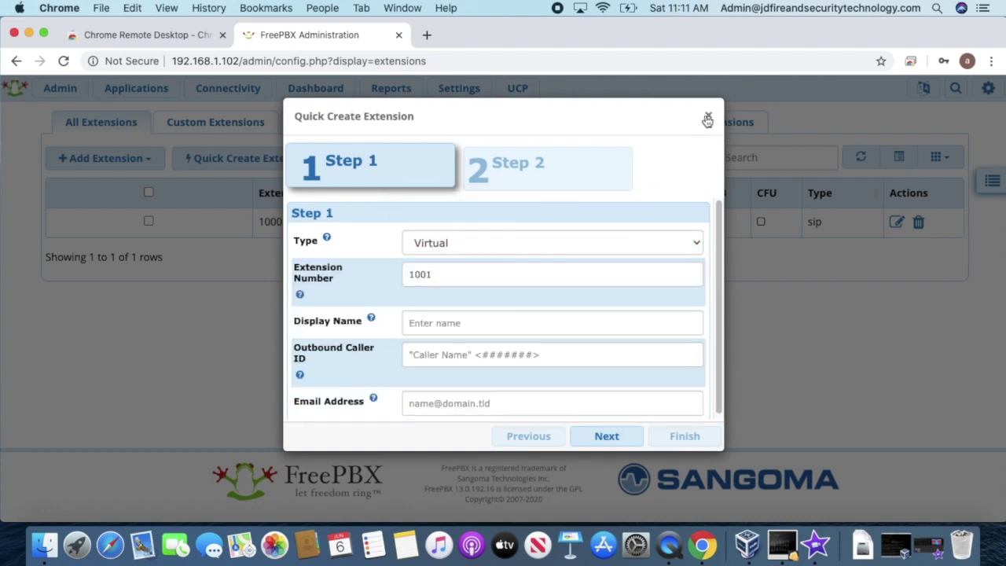
{"action": "left_click", "coordinate": [708, 115]}
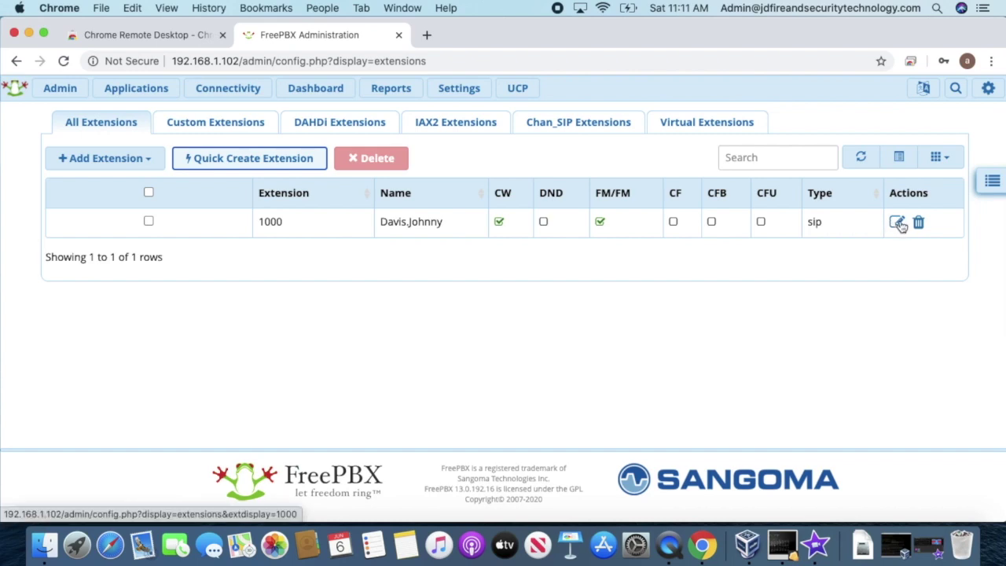
Step: Delete extension 1000 and confirm the deletion with OK
{"action": "left_click", "coordinate": [917, 223]}
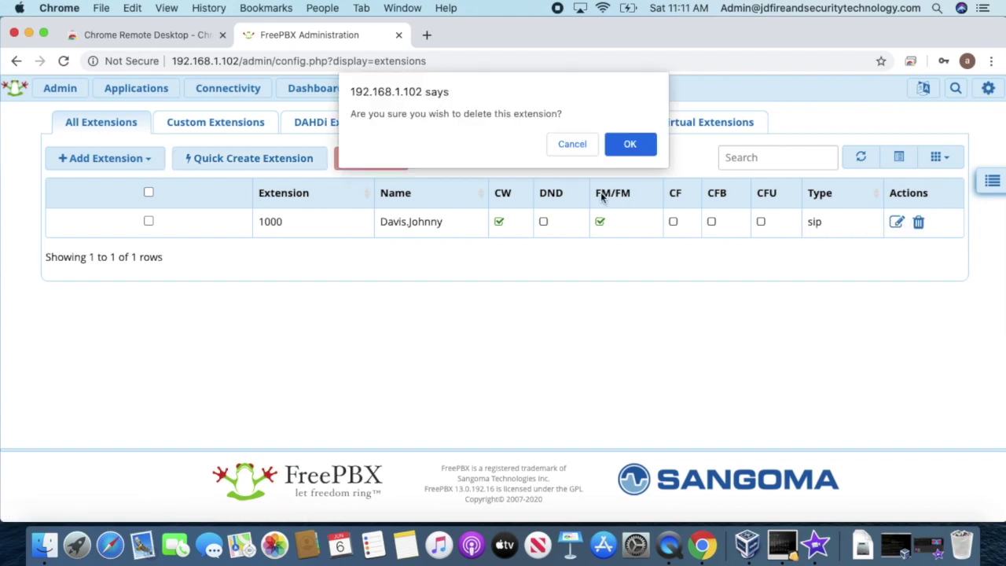
{"action": "left_click", "coordinate": [630, 144]}
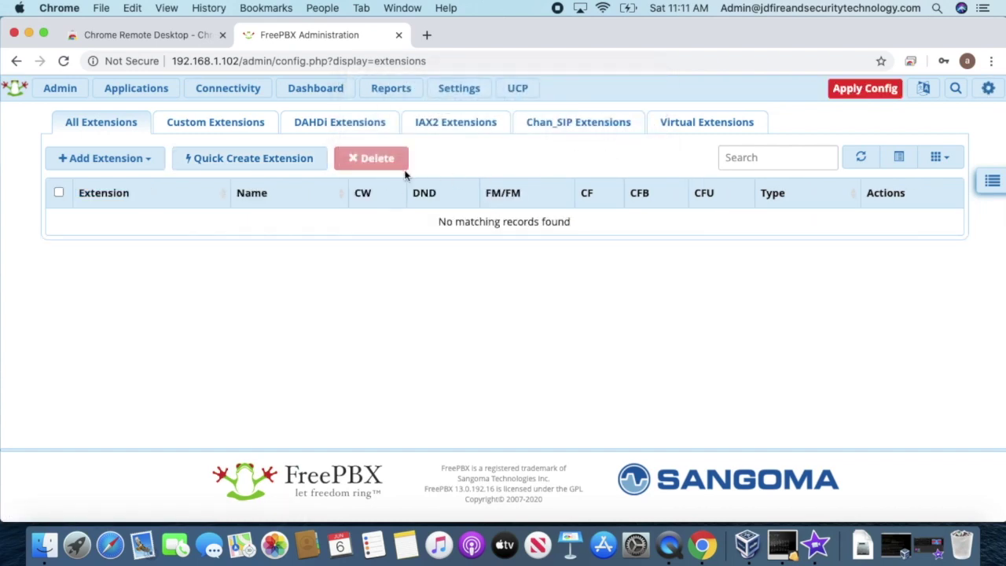
{"action": "left_click", "coordinate": [241, 164]}
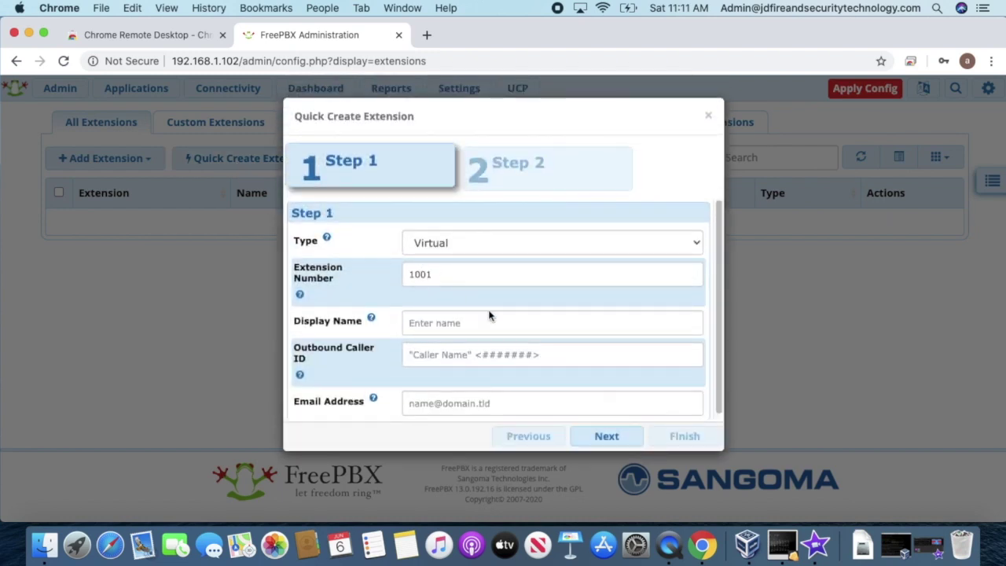
Step: Set up virtual extension 1001 with the user's display name and saved e-mail address
{"action": "left_click", "coordinate": [576, 273]}
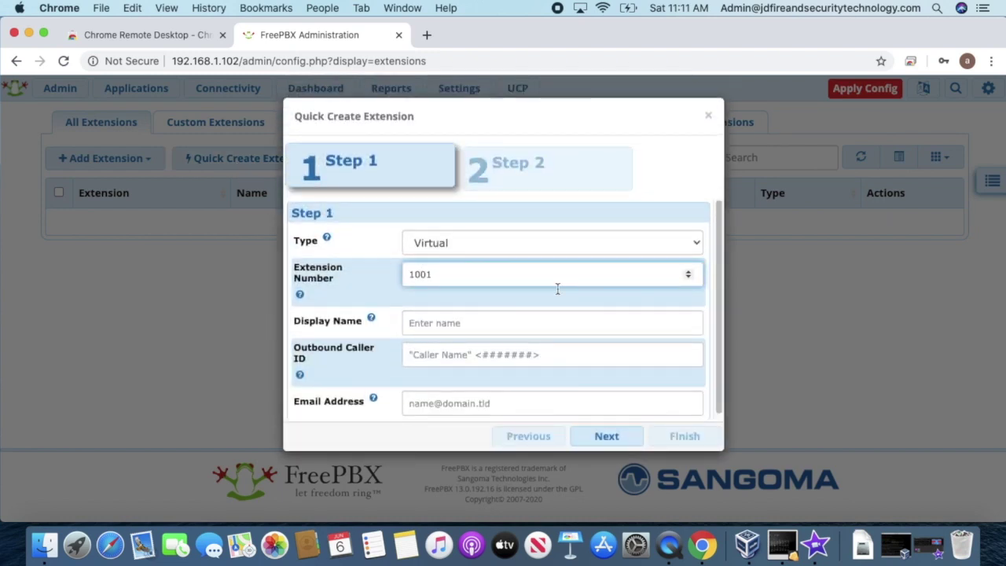
{"action": "left_click", "coordinate": [427, 320]}
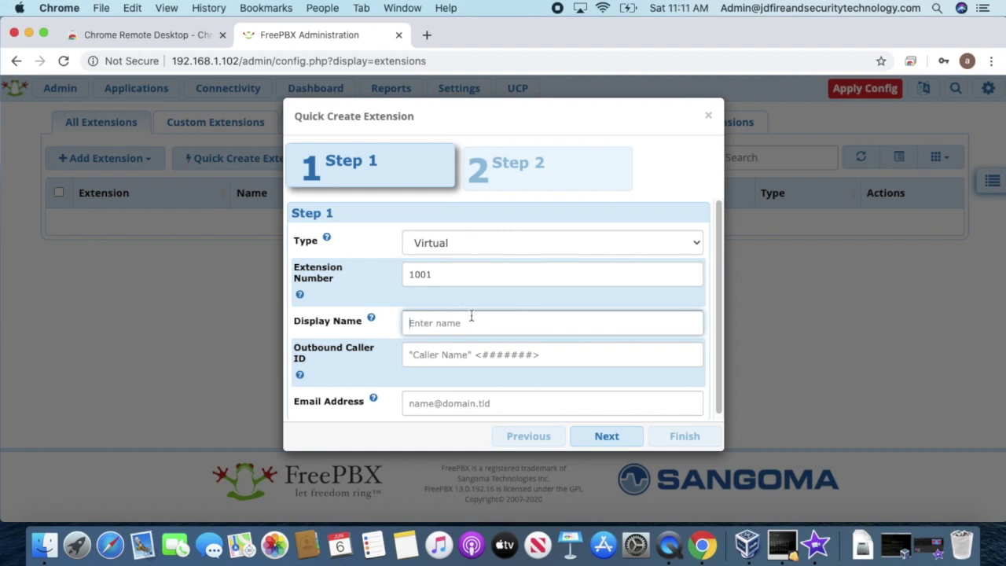
{"action": "left_click", "coordinate": [506, 413]}
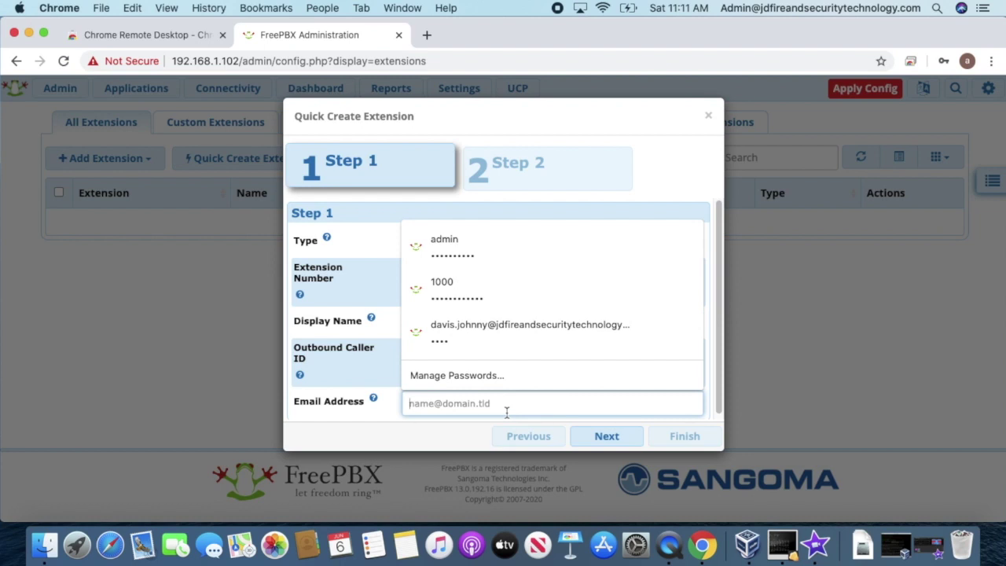
{"action": "left_click", "coordinate": [476, 338]}
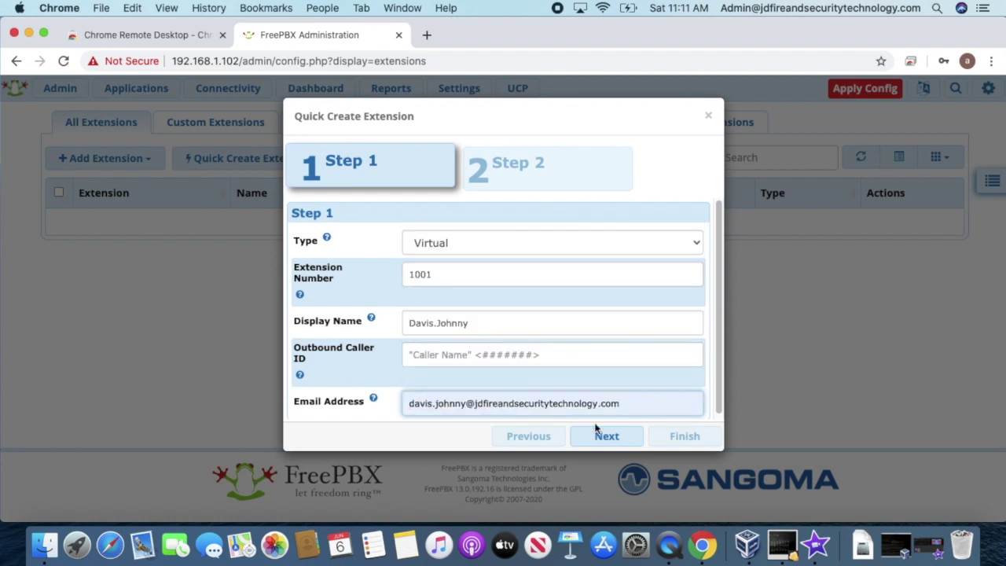
Step: On the second step, enable Find Me/Follow Me and finish creating extension 1001 with voicemail
{"action": "left_click", "coordinate": [607, 436]}
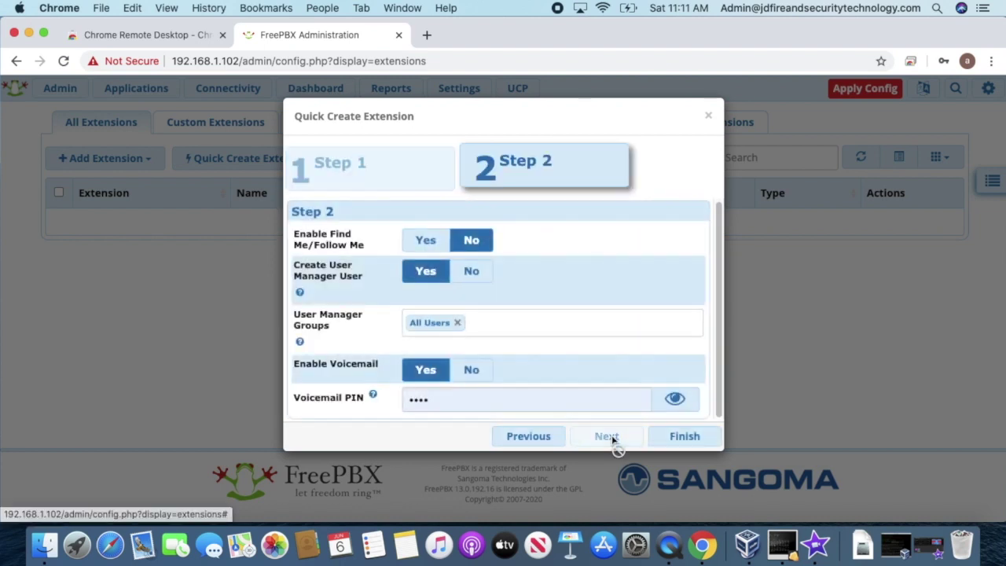
{"action": "left_click_drag", "start_coordinate": [426, 251], "coordinate": [422, 262]}
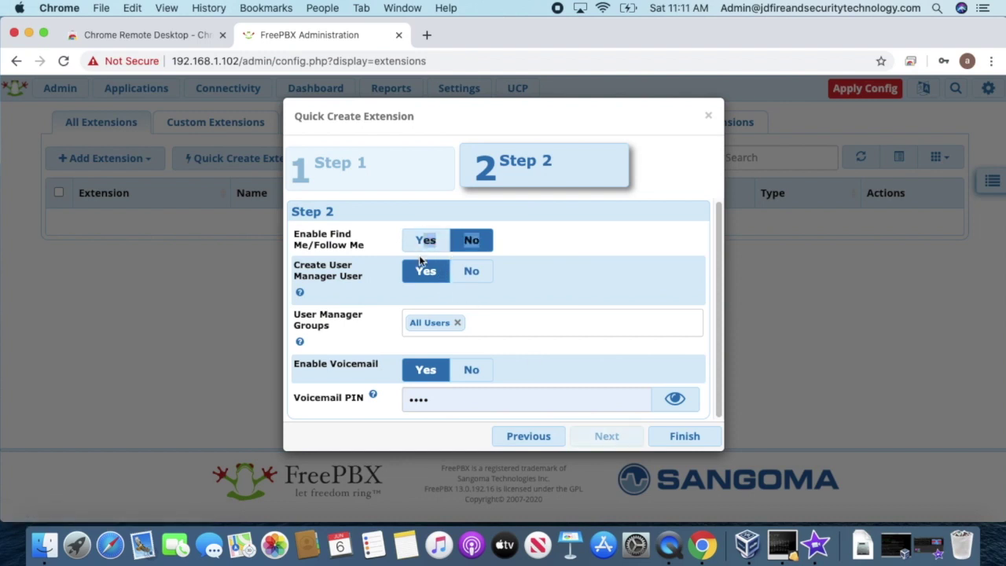
{"action": "left_click", "coordinate": [423, 244]}
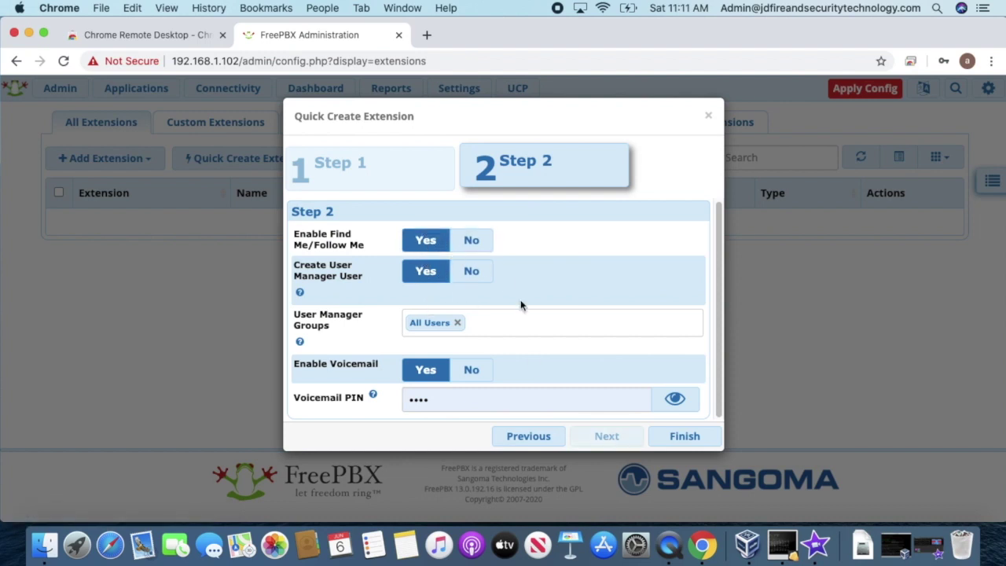
{"action": "left_click", "coordinate": [674, 399]}
{"action": "left_click", "coordinate": [674, 399]}
{"action": "left_click", "coordinate": [689, 437]}
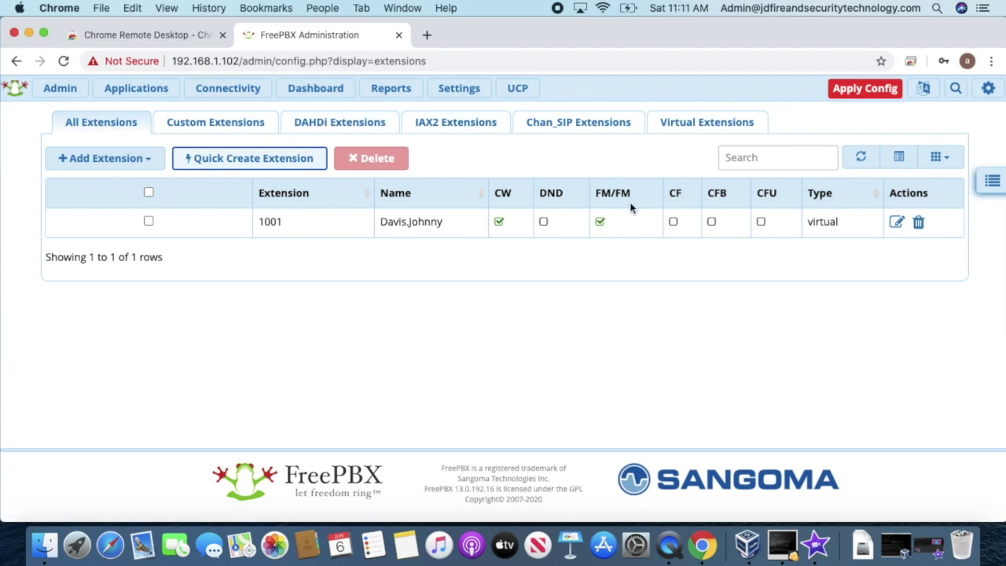
Step: Apply Config for the new extension, then go to Admin > User Management
{"action": "left_click", "coordinate": [860, 93]}
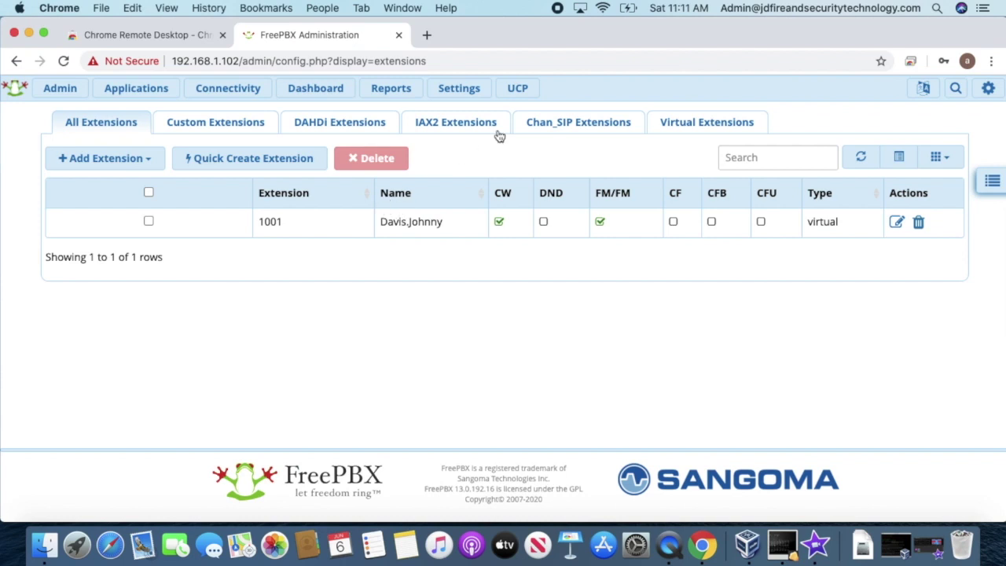
{"action": "mouse_move", "coordinate": [86, 93]}
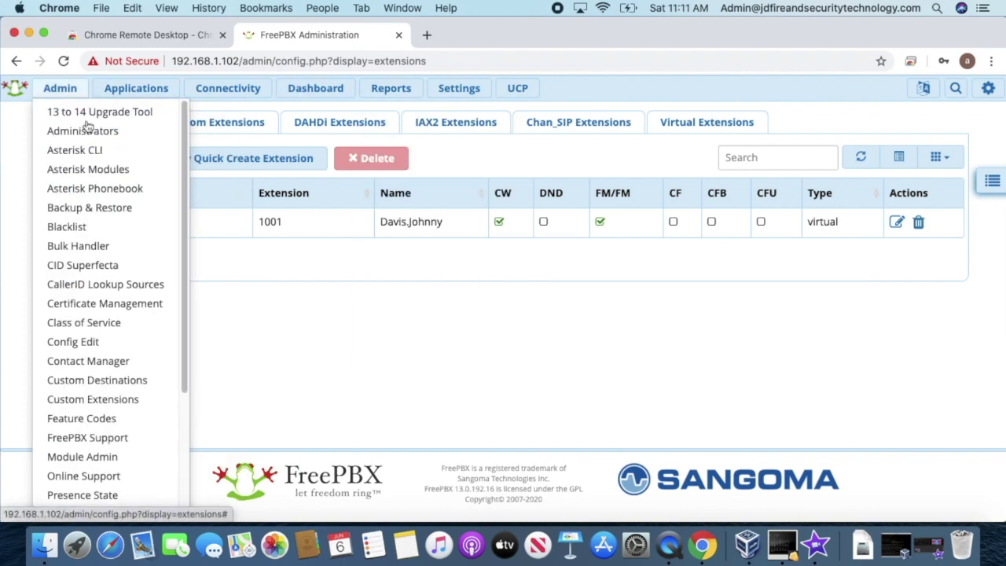
{"action": "scroll", "coordinate": [103, 268], "scroll_direction": "down", "scroll_amount": 4}
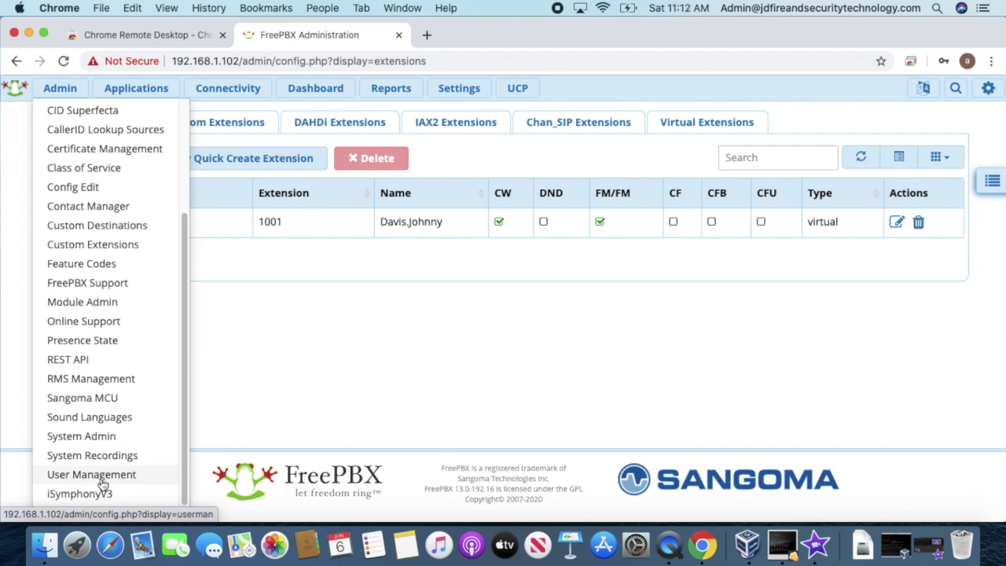
{"action": "left_click", "coordinate": [102, 474]}
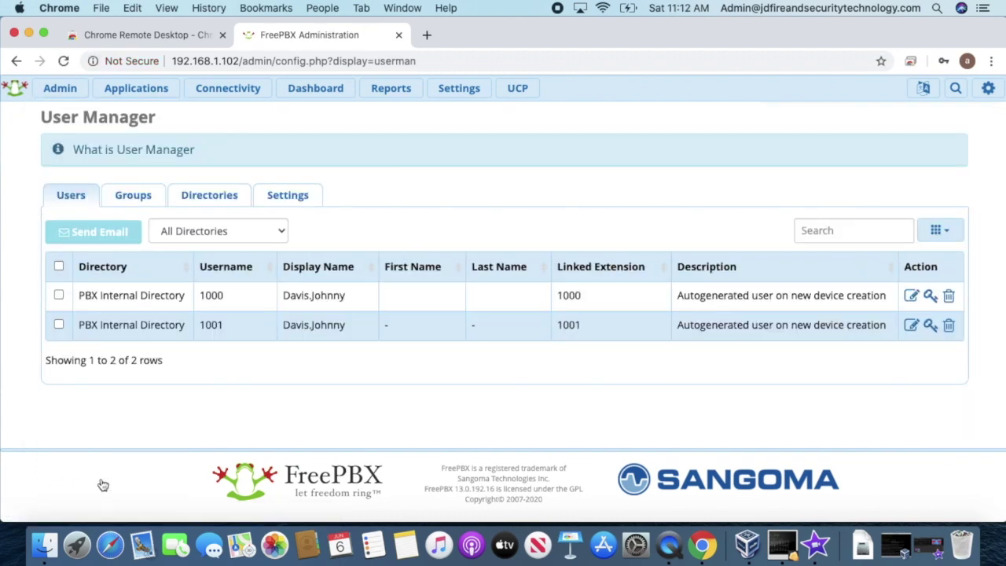
Step: Delete user 1000 from User Manager and open user 1001 for editing
{"action": "left_click", "coordinate": [949, 301]}
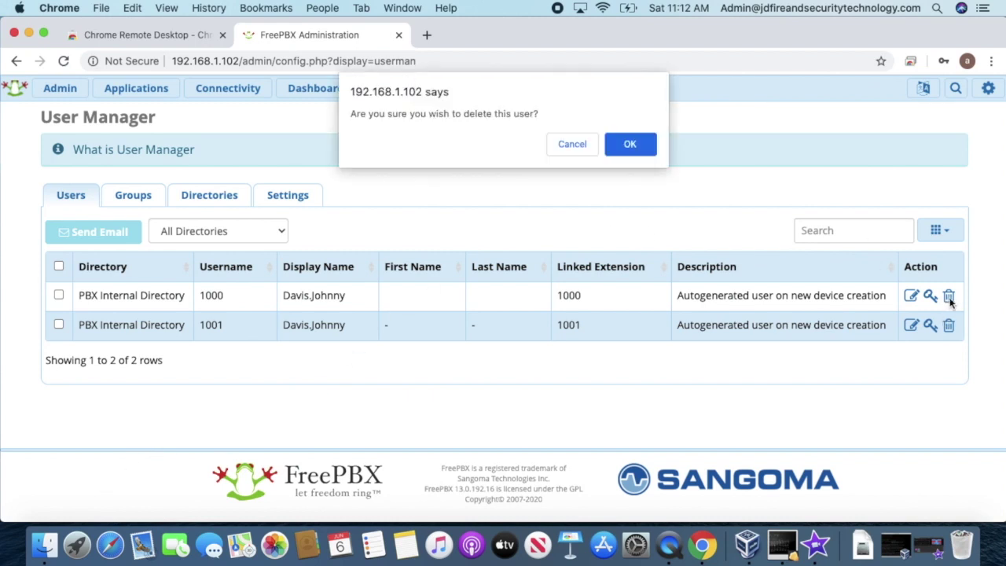
{"action": "left_click", "coordinate": [636, 146]}
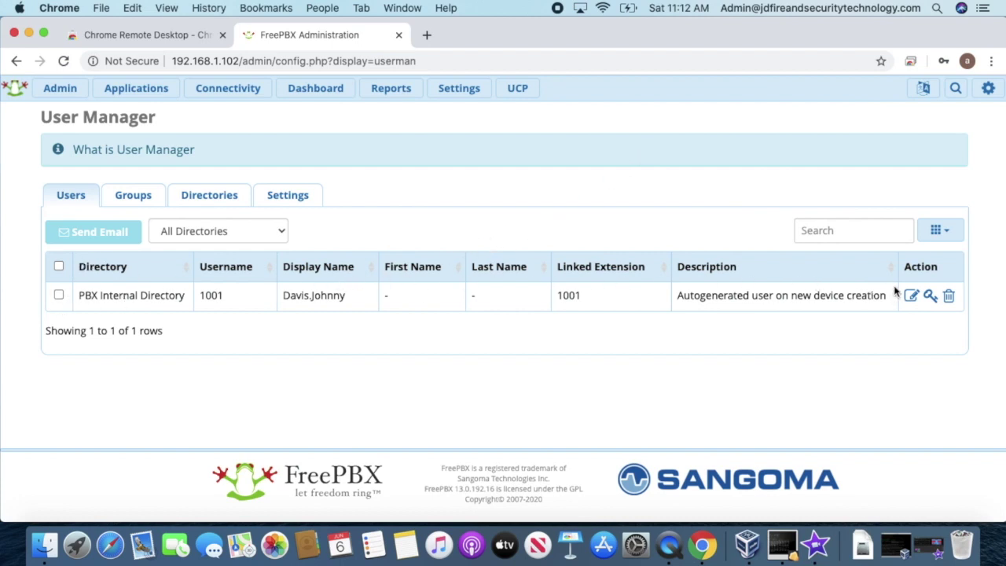
{"action": "left_click", "coordinate": [910, 296]}
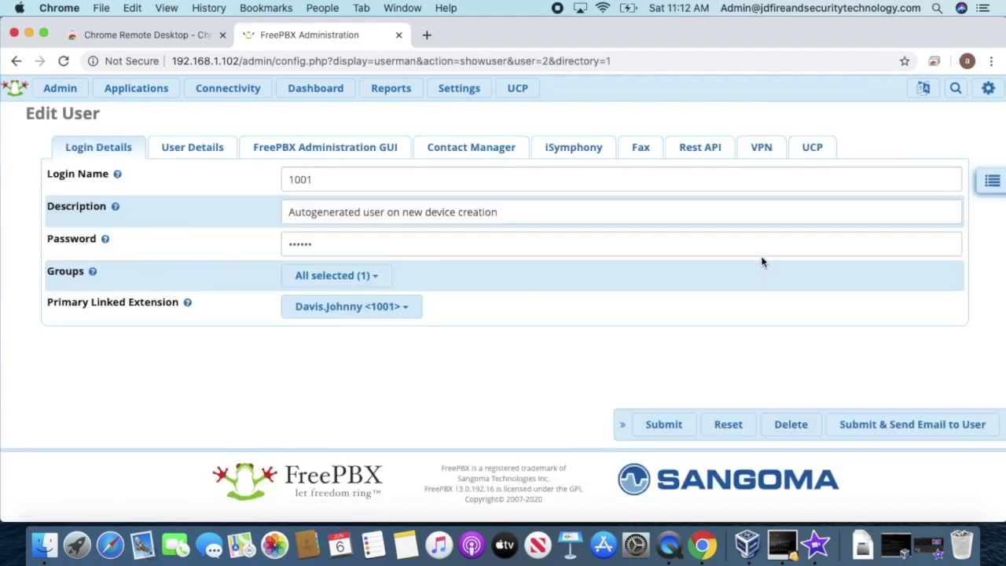
Step: Set Allow Login to Yes on user 1001's UCP tab and clear the old password
{"action": "left_click", "coordinate": [807, 150]}
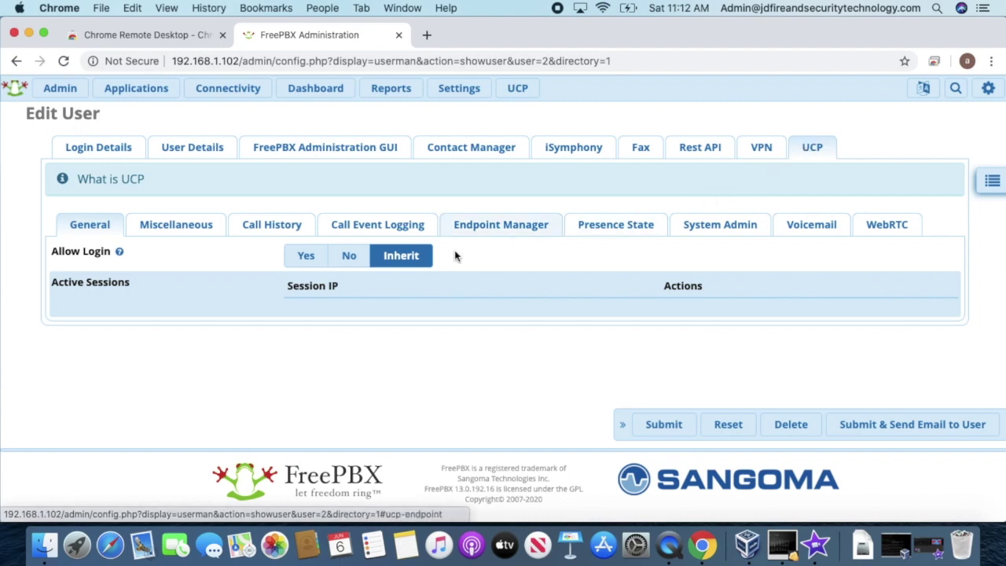
{"action": "left_click", "coordinate": [305, 255]}
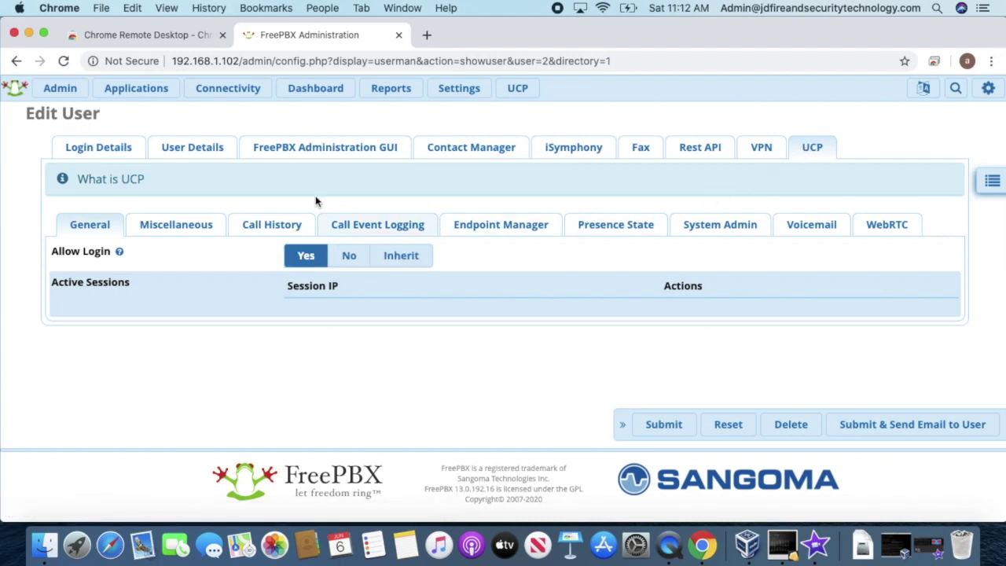
{"action": "left_click", "coordinate": [71, 143]}
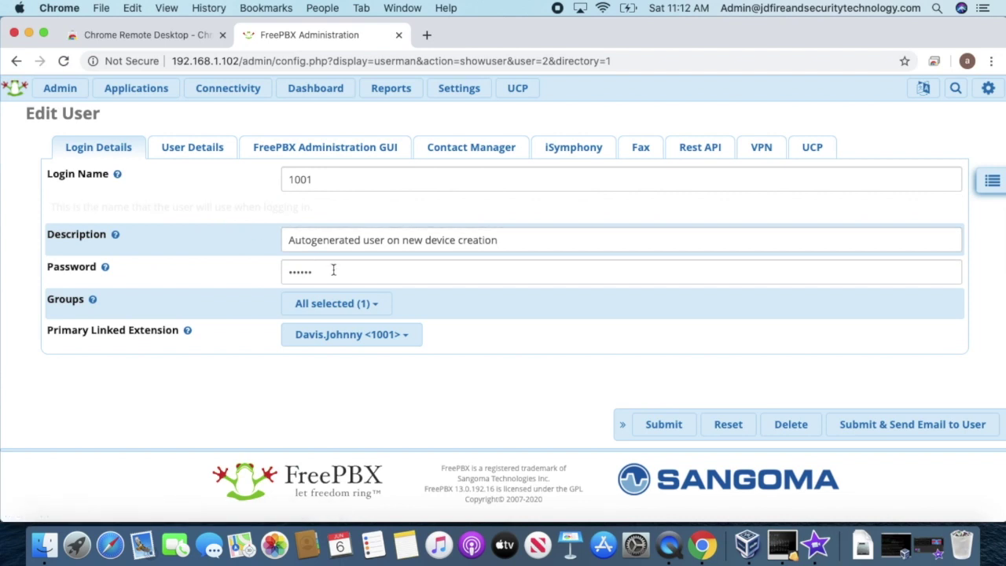
{"action": "double_click", "coordinate": [361, 248]}
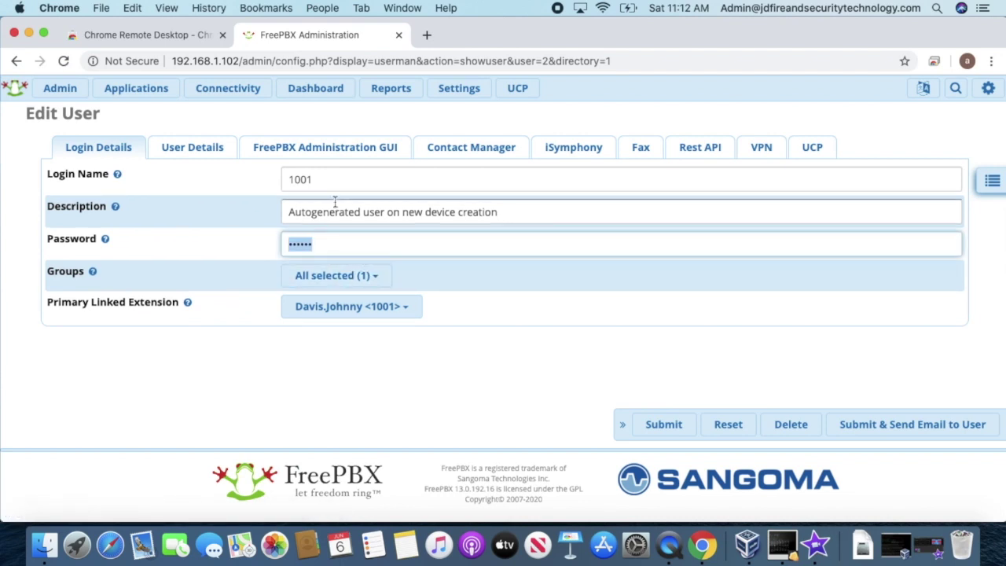
{"action": "key", "text": "BackSpace"}
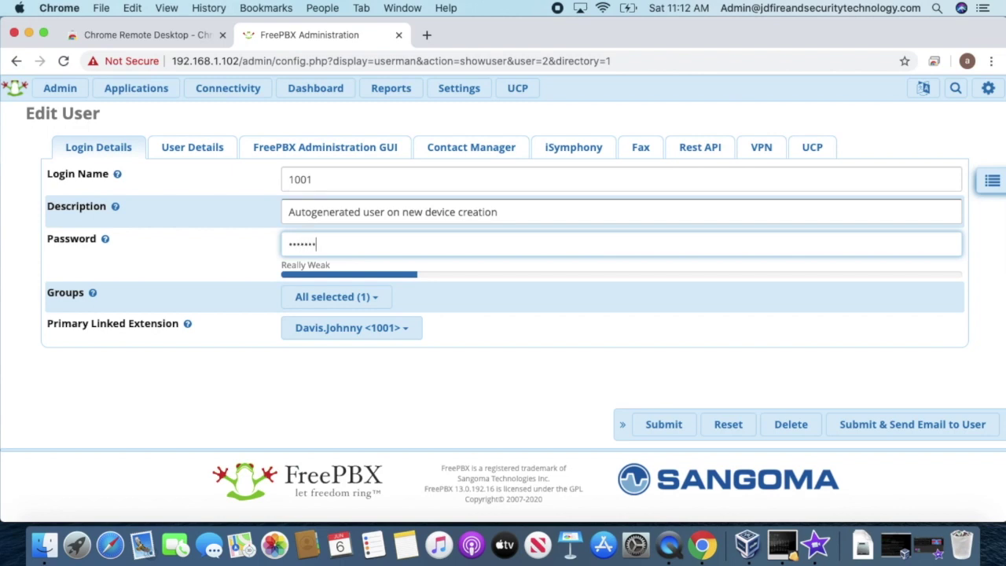
Step: Enter a new password for user 1001, submit, and apply the configuration
{"action": "type", "text": "•••"}
{"action": "left_click", "coordinate": [655, 428]}
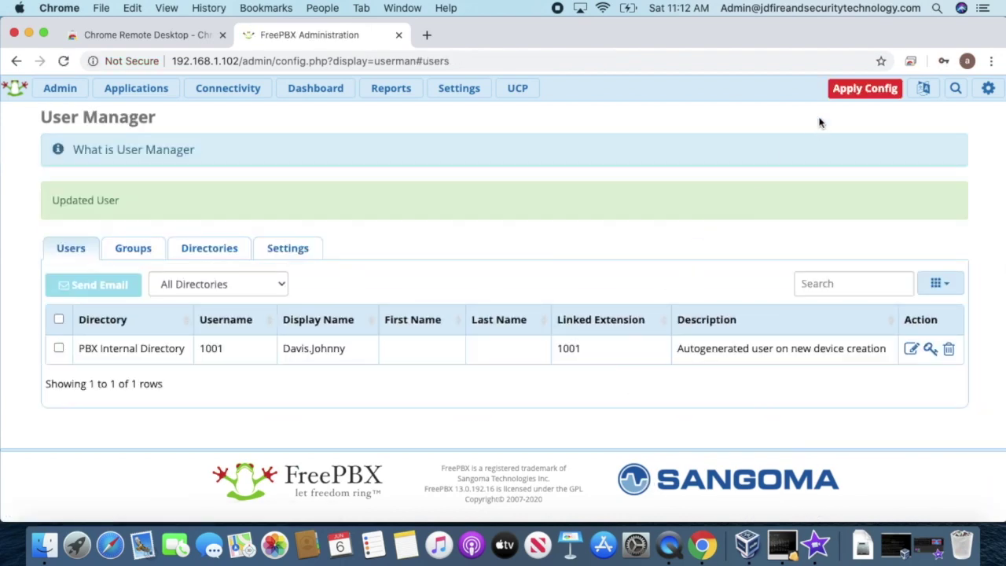
{"action": "left_click", "coordinate": [837, 87]}
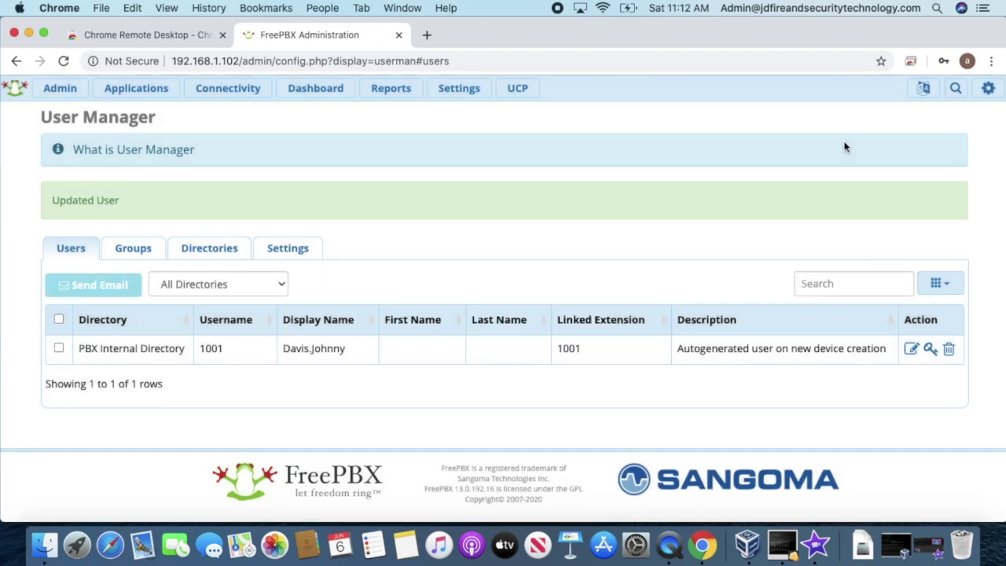
{"action": "left_click", "coordinate": [515, 91]}
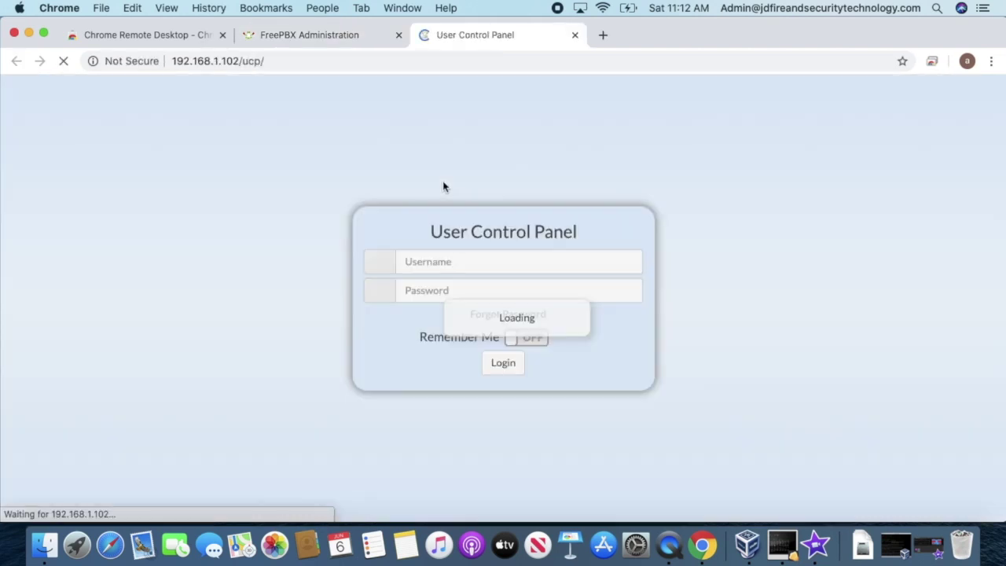
Step: Log in to the User Control Panel with username 1001 and its password
{"action": "left_click", "coordinate": [465, 260]}
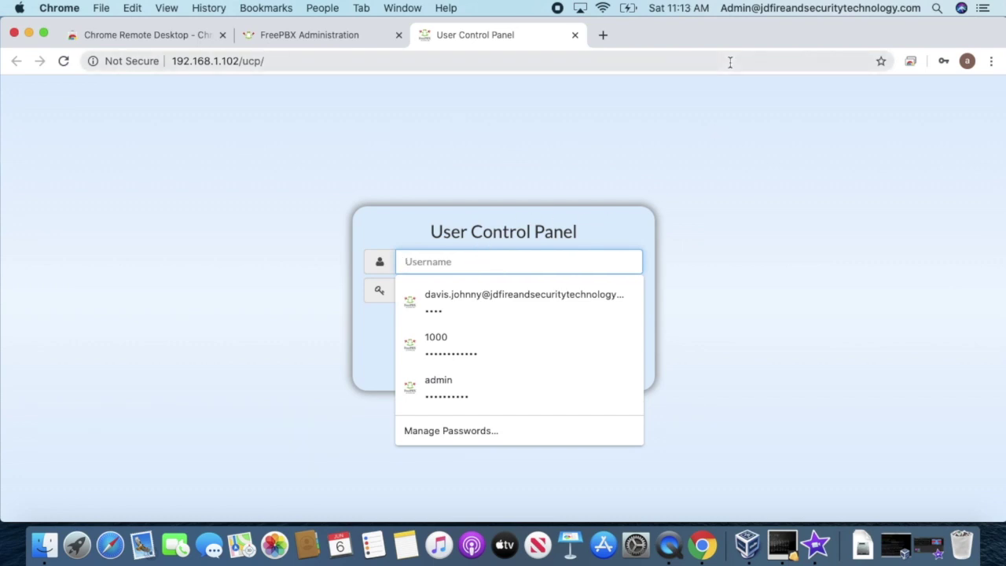
{"action": "type", "text": "1001"}
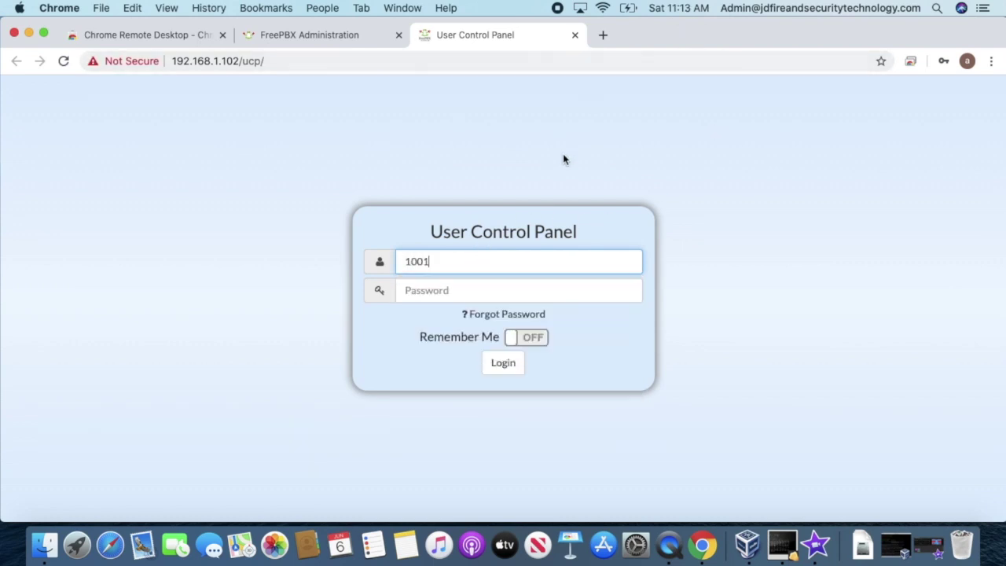
{"action": "left_click", "coordinate": [515, 292]}
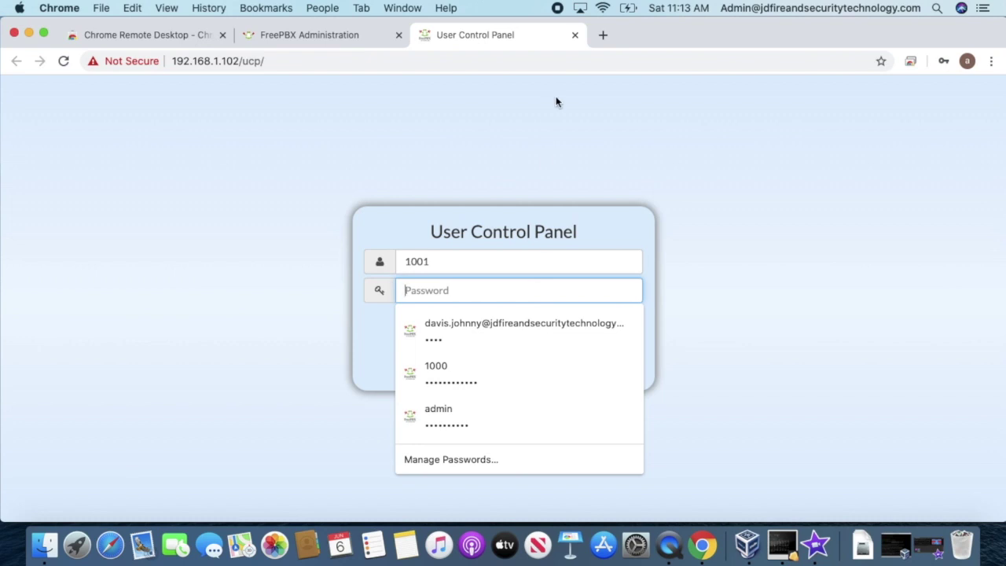
{"action": "type", "text": "1"}
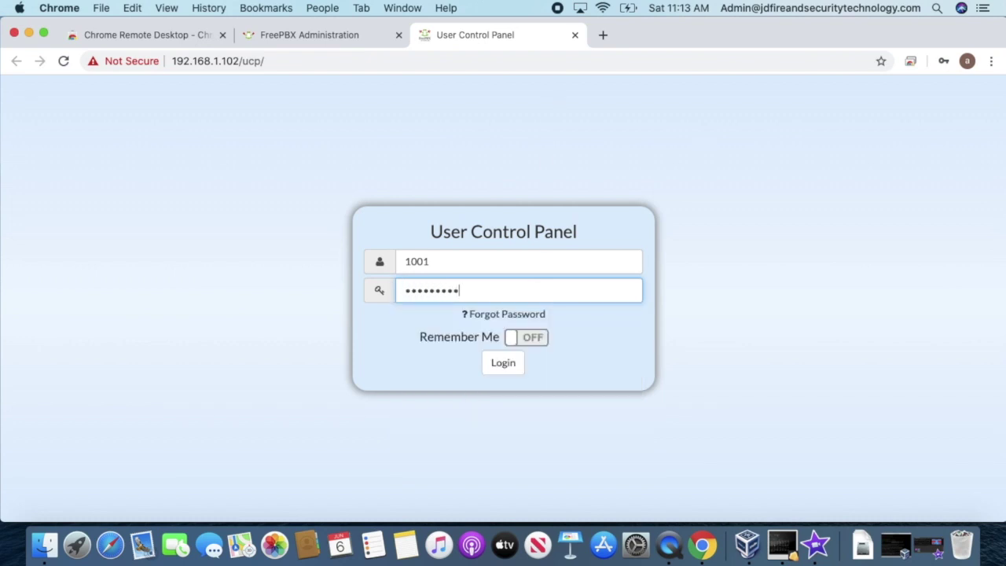
{"action": "key", "text": "Return"}
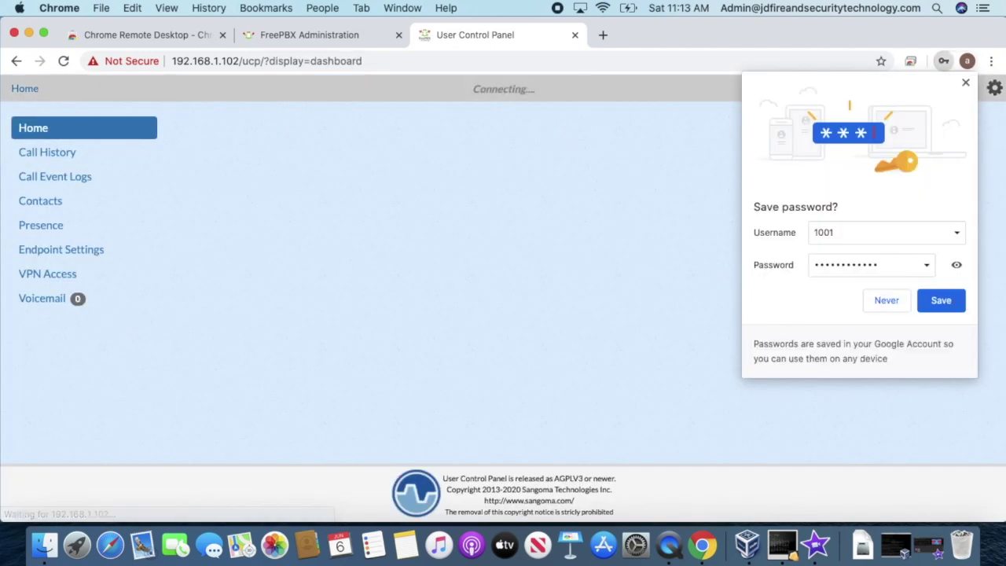
Step: Save the login in Chrome, then view Call History, Call Event Logs and Contacts
{"action": "left_click", "coordinate": [951, 306]}
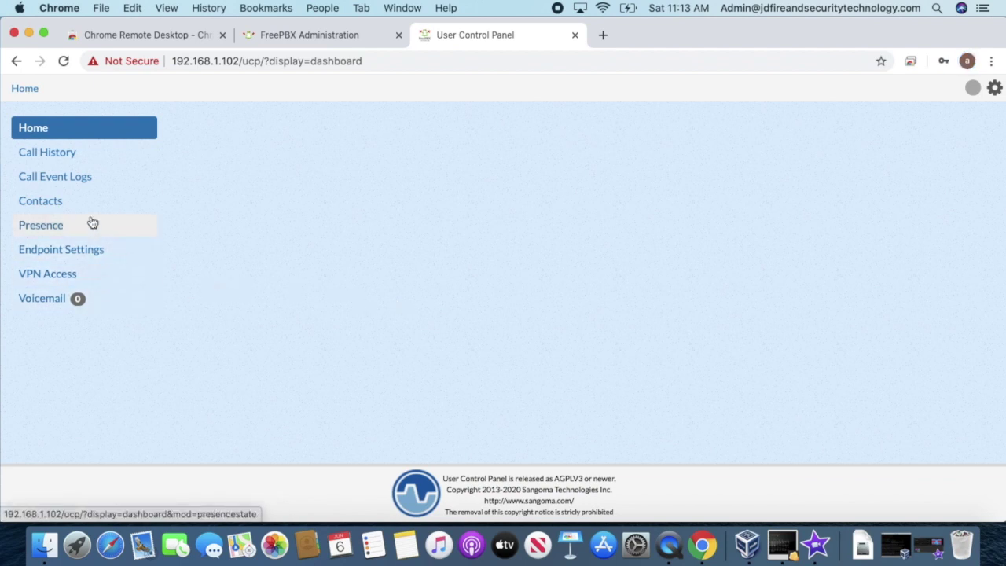
{"action": "left_click", "coordinate": [91, 158]}
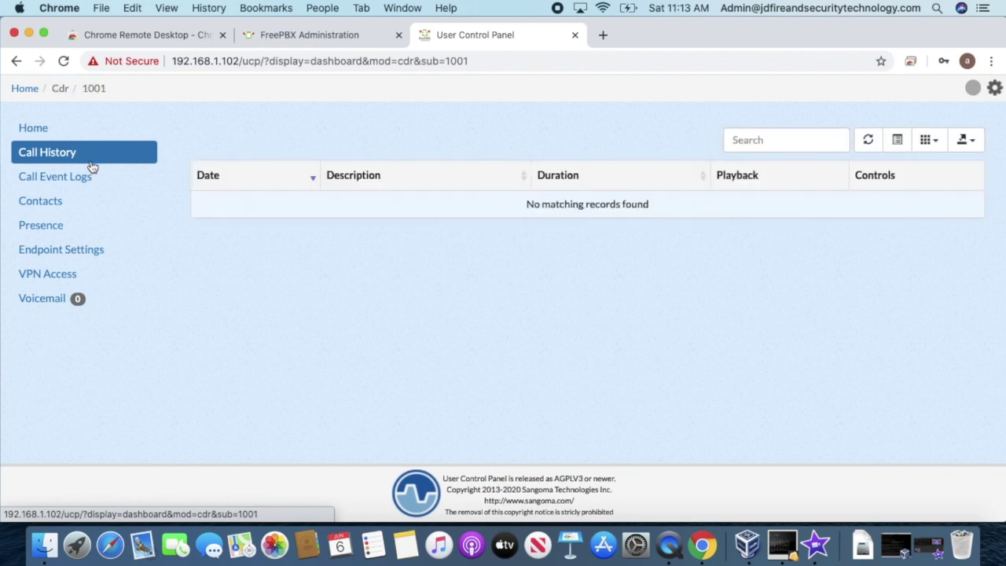
{"action": "left_click", "coordinate": [91, 181]}
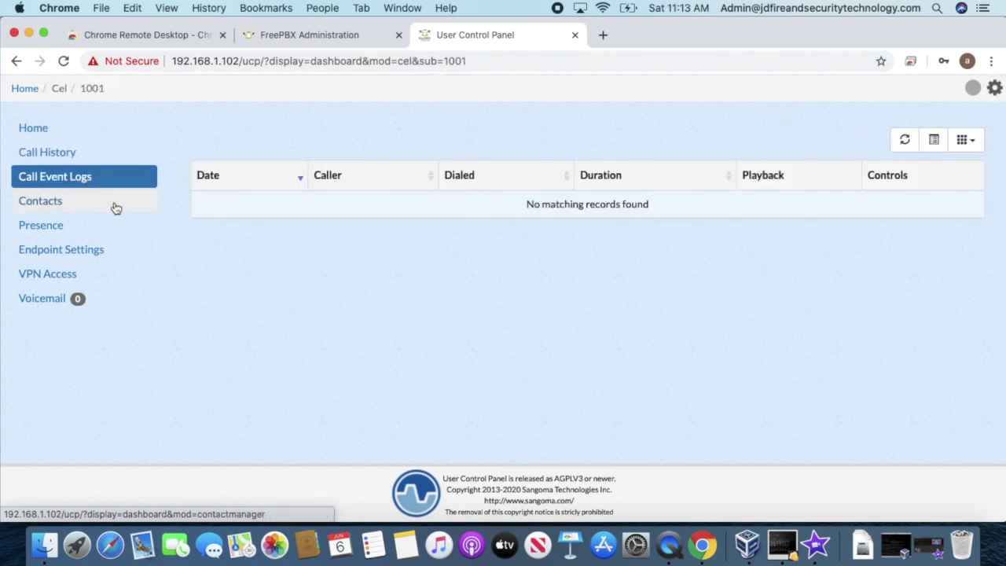
{"action": "left_click", "coordinate": [115, 206]}
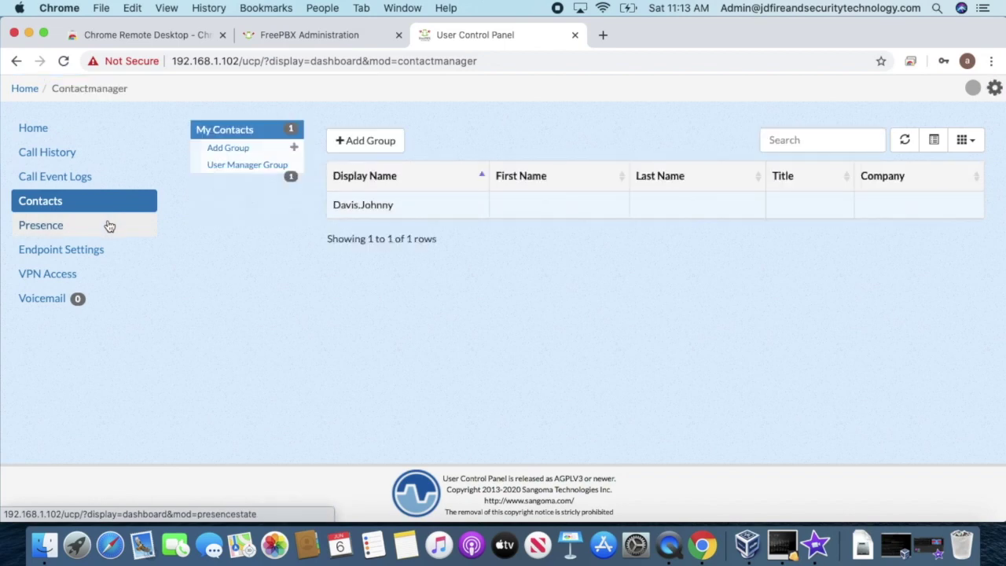
Step: Visit the Presence, Endpoint and VPN pages, ending on the Voicemail inbox
{"action": "left_click", "coordinate": [109, 226]}
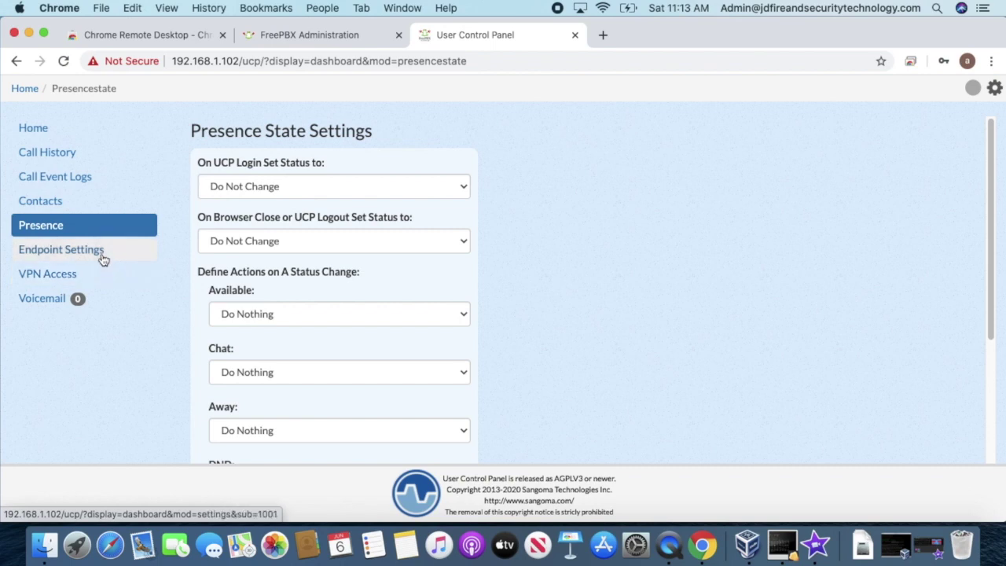
{"action": "left_click", "coordinate": [96, 253]}
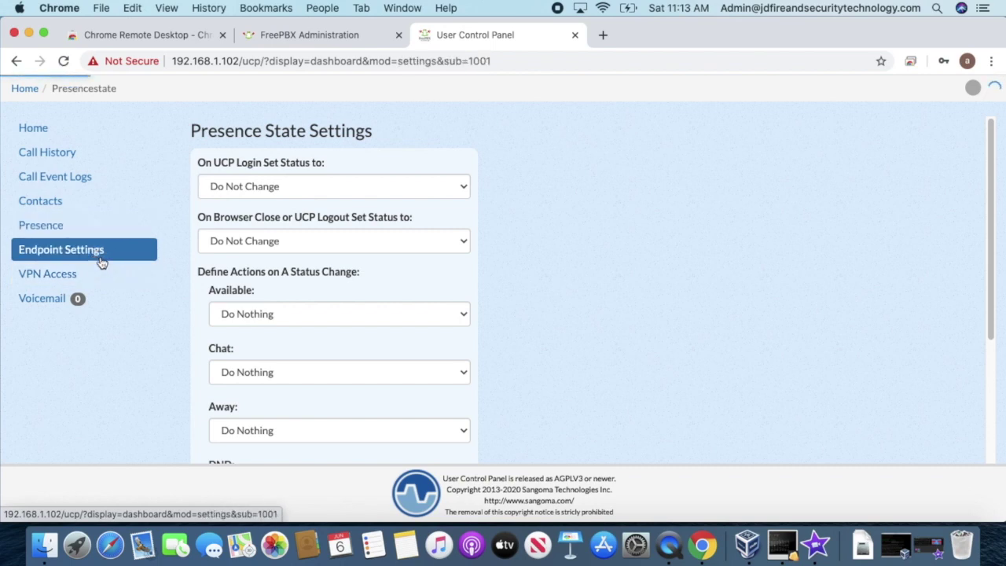
{"action": "left_click", "coordinate": [100, 273]}
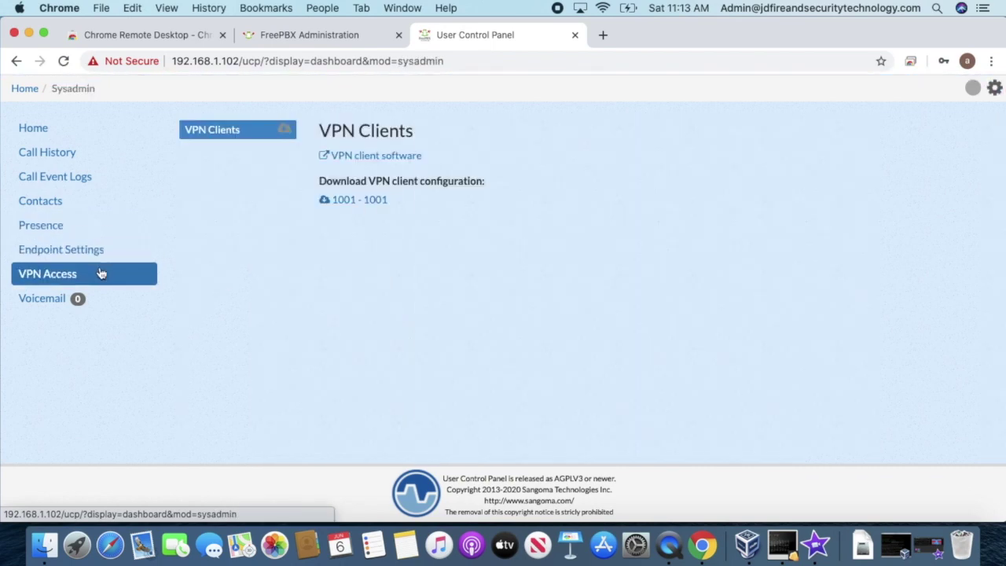
{"action": "left_click", "coordinate": [61, 299]}
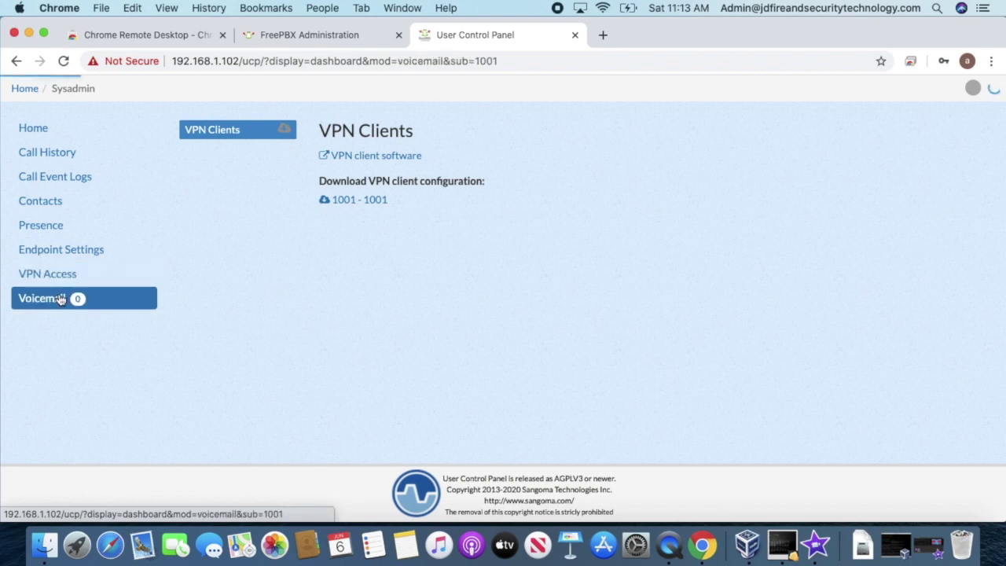